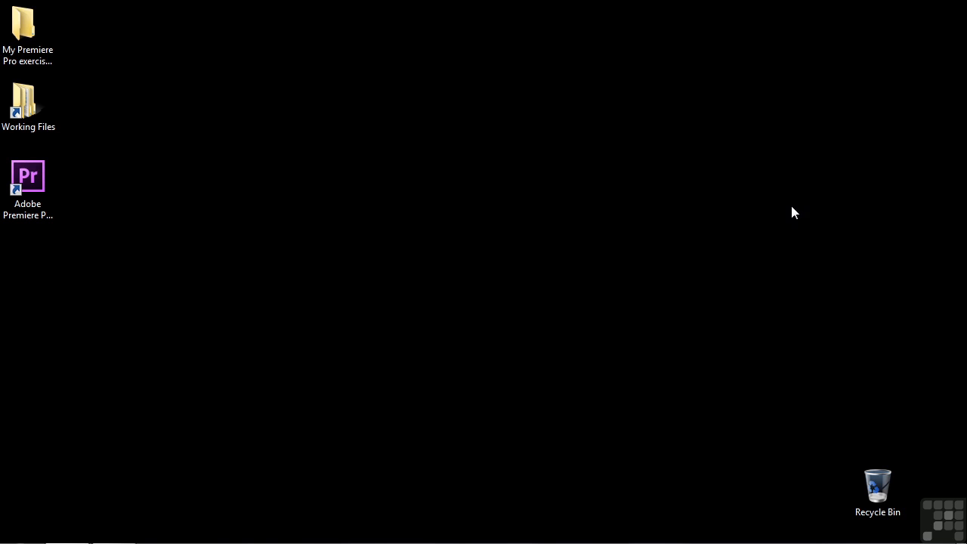
- Launch Adobe Premiere Pro and set up a new project named New Project in the desktop folder My Premiere Pro exercise files
double_click(31, 181)
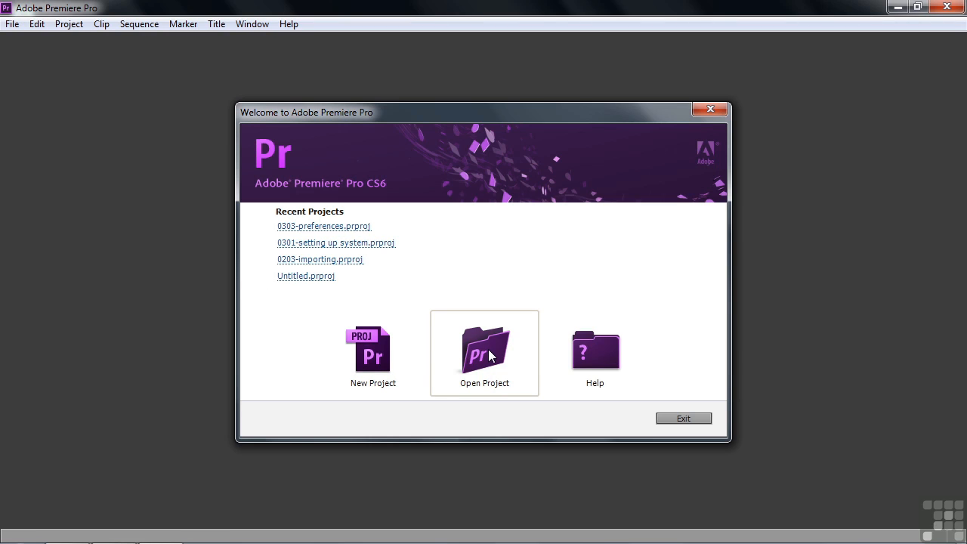
click(374, 351)
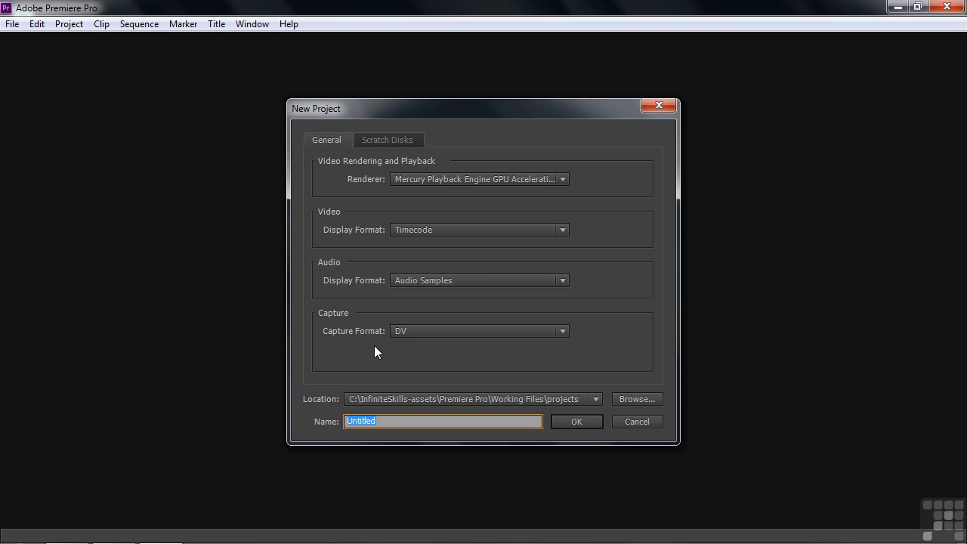
click(657, 399)
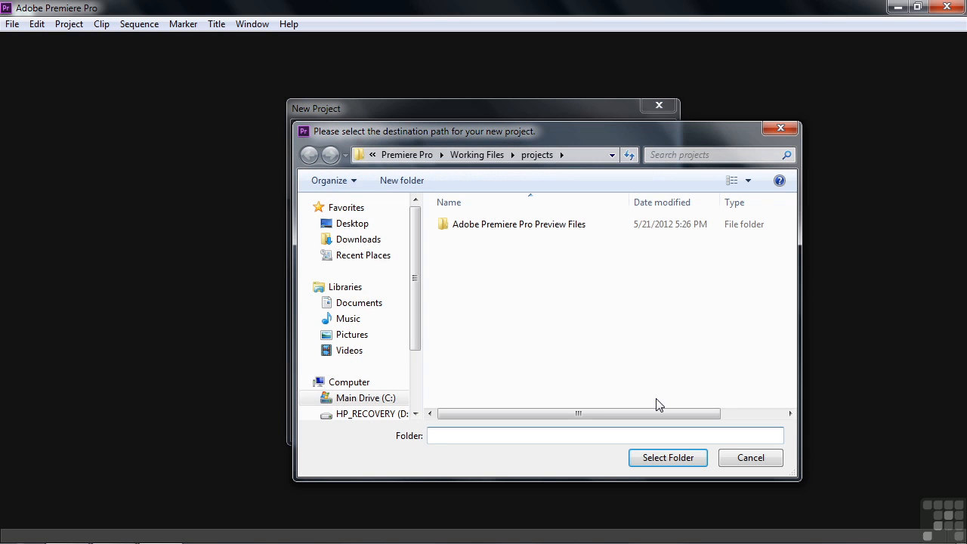
drag(417, 334, 418, 390)
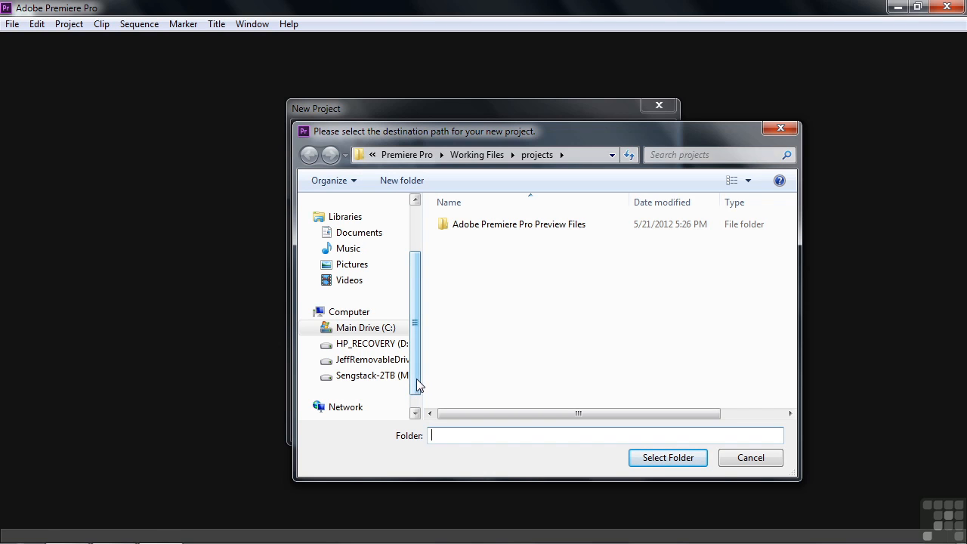
drag(417, 379, 418, 257)
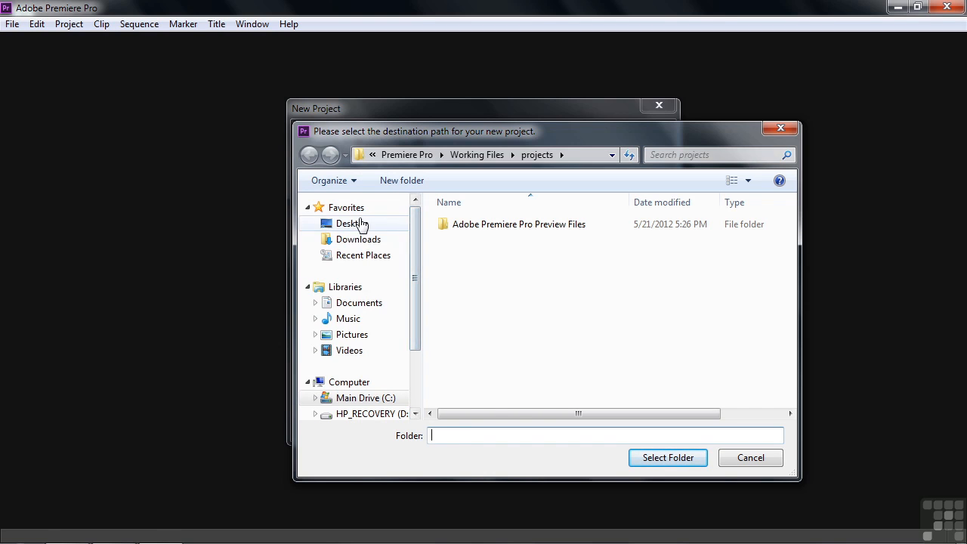
click(357, 223)
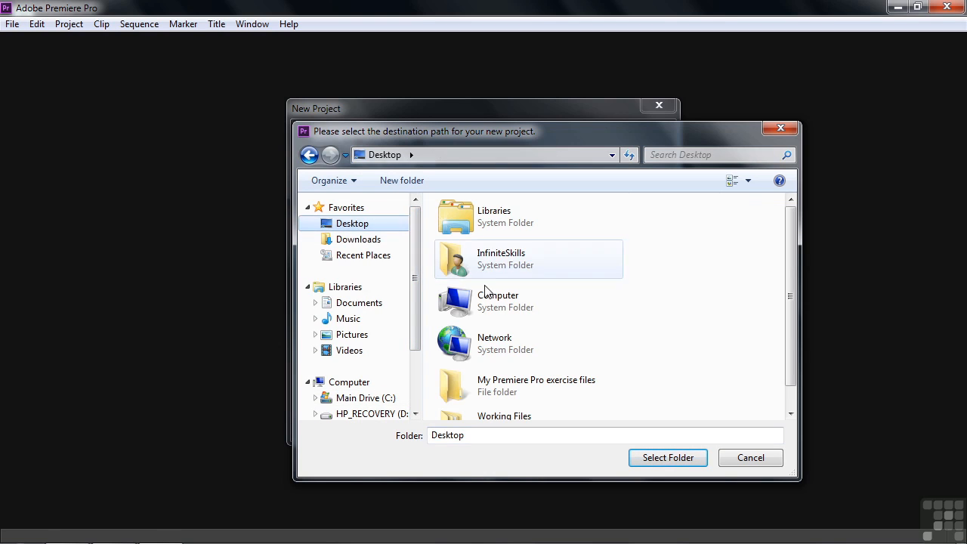
click(489, 386)
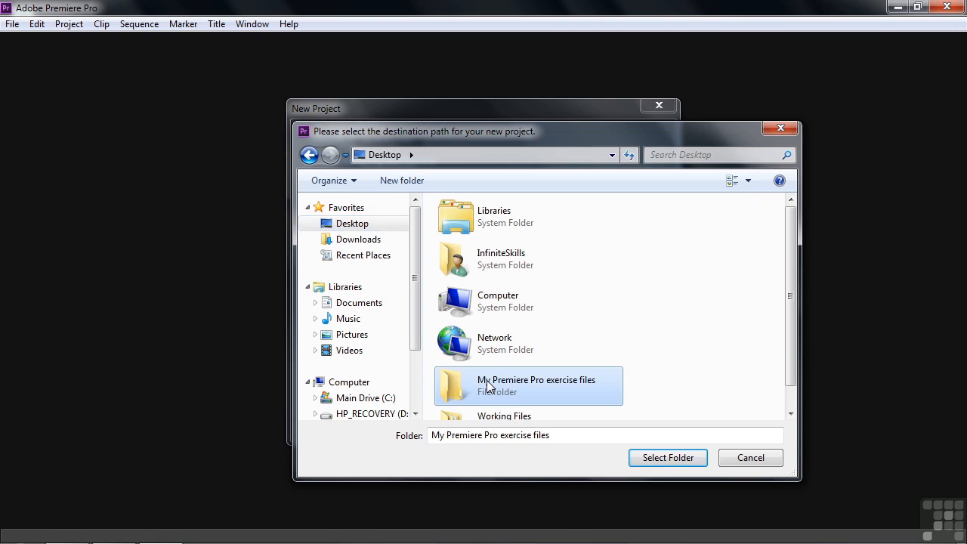
click(668, 458)
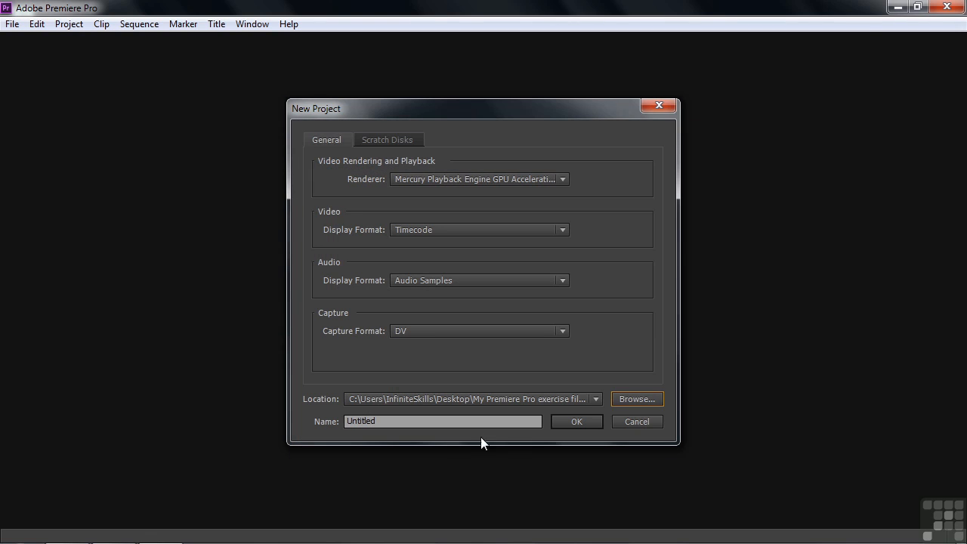
drag(421, 425, 328, 412)
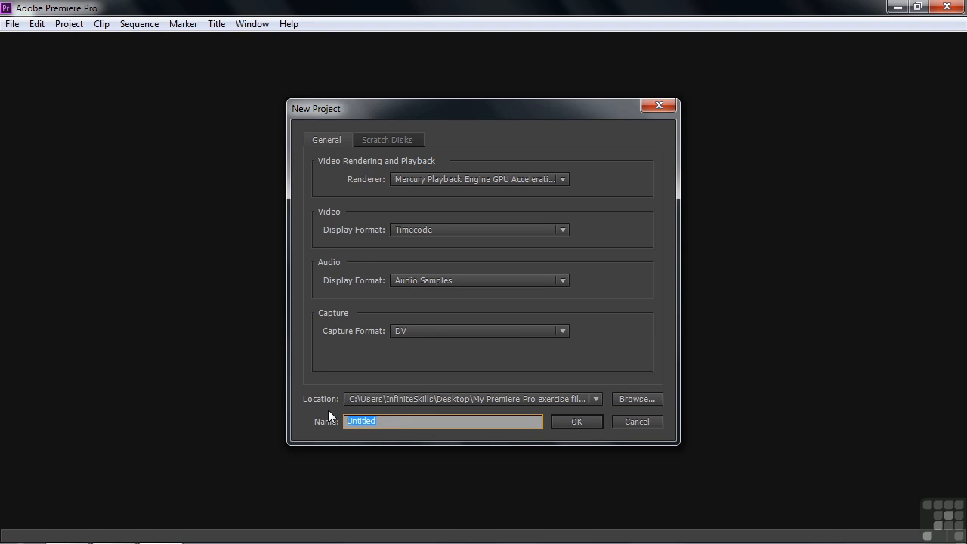
text(New Project)
- Review the available options for the project's renderer, video display format, audio display format and capture format
click(564, 181)
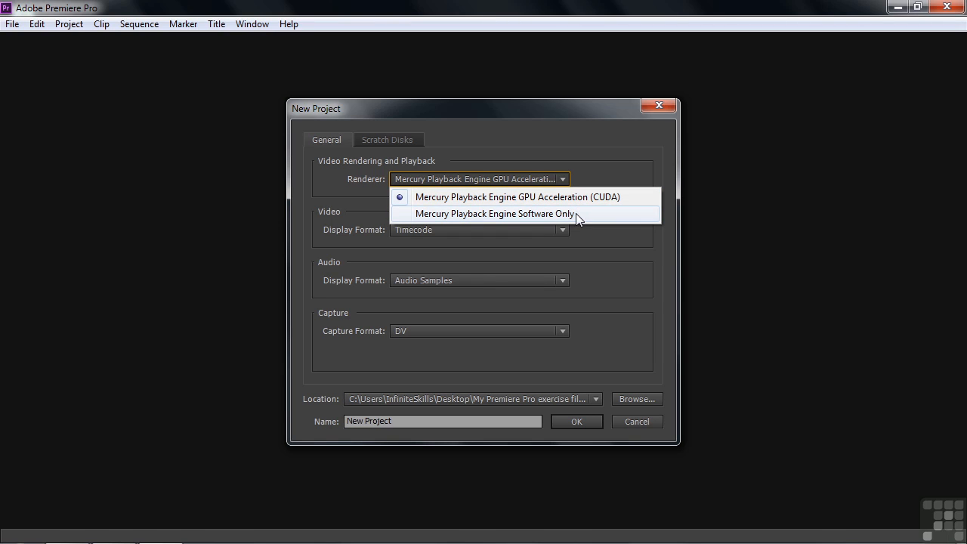
click(602, 157)
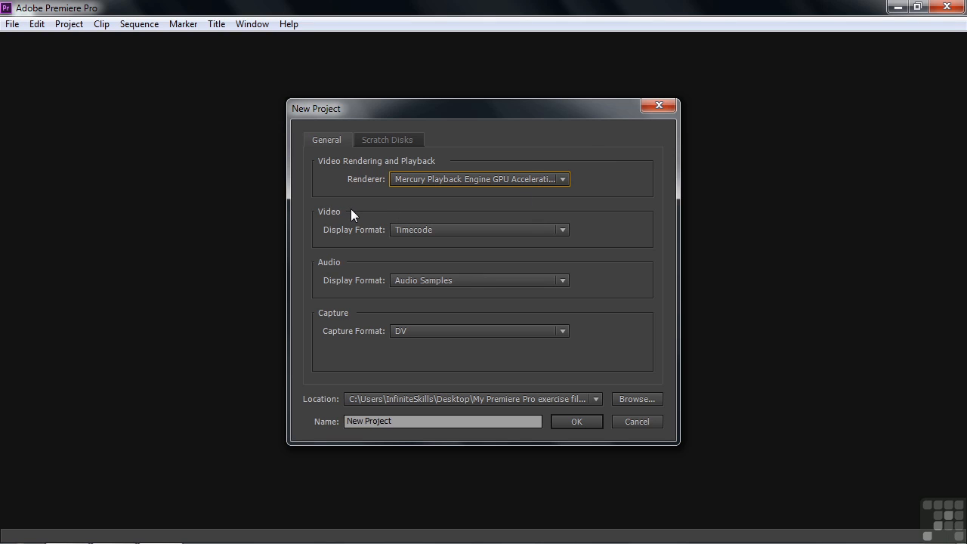
click(563, 229)
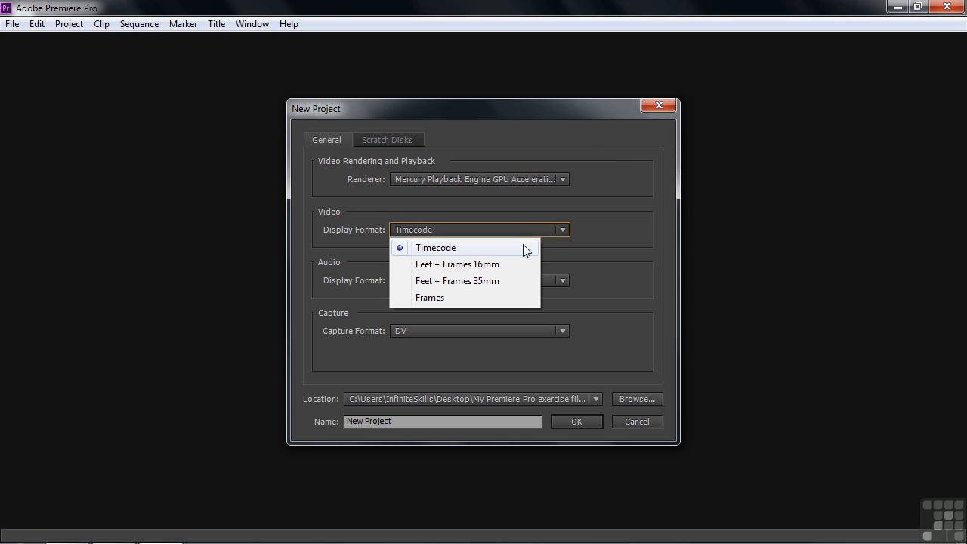
click(523, 247)
click(566, 227)
click(566, 229)
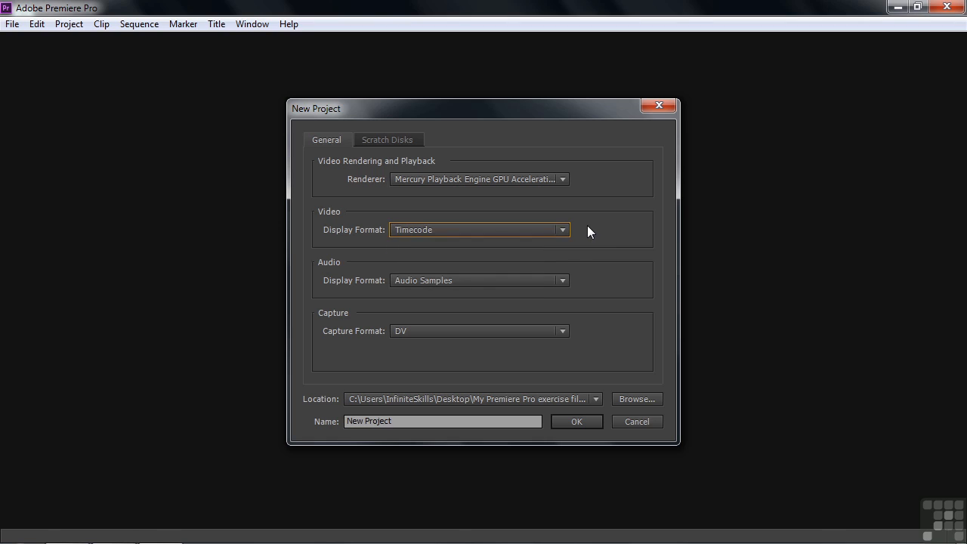
click(564, 279)
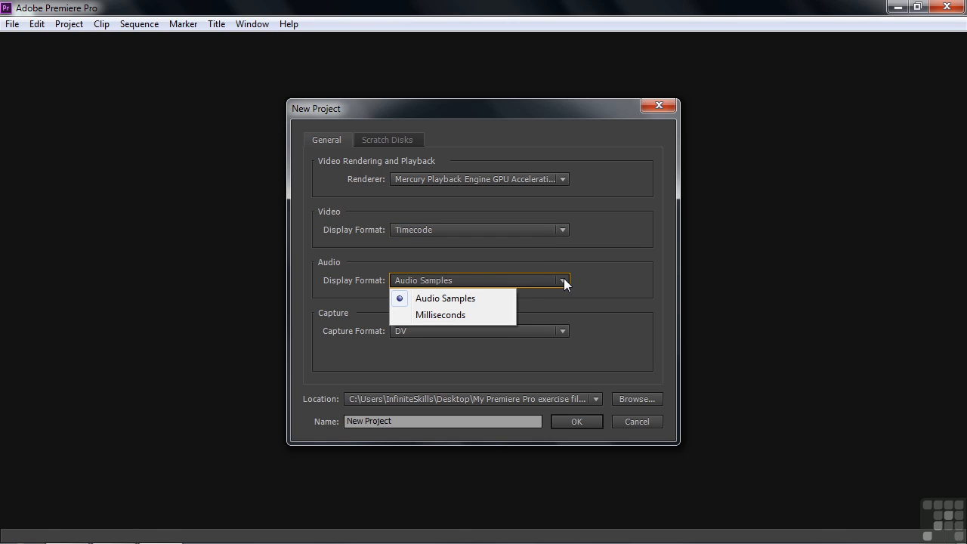
click(493, 300)
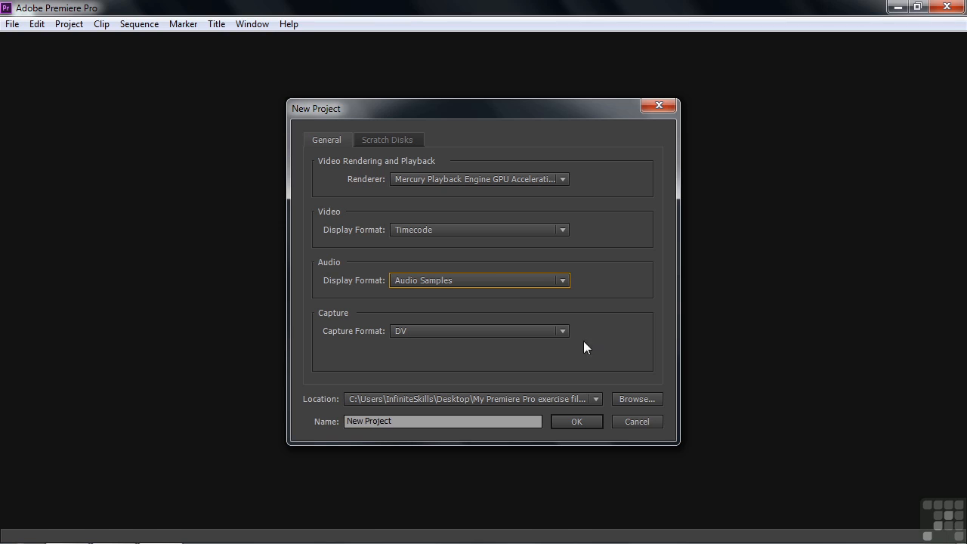
click(563, 331)
click(493, 364)
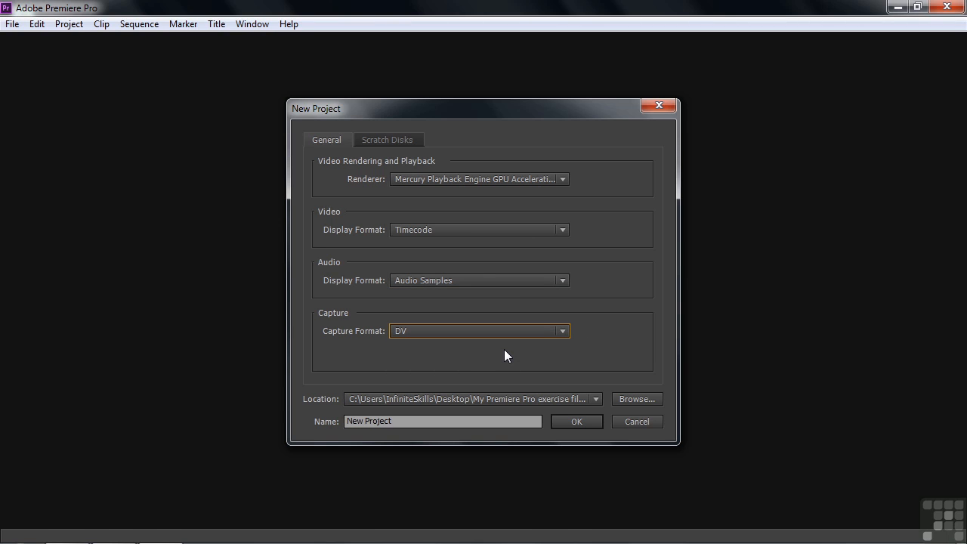
- Check the scratch disk locations and create the project without adding a sequence
click(387, 139)
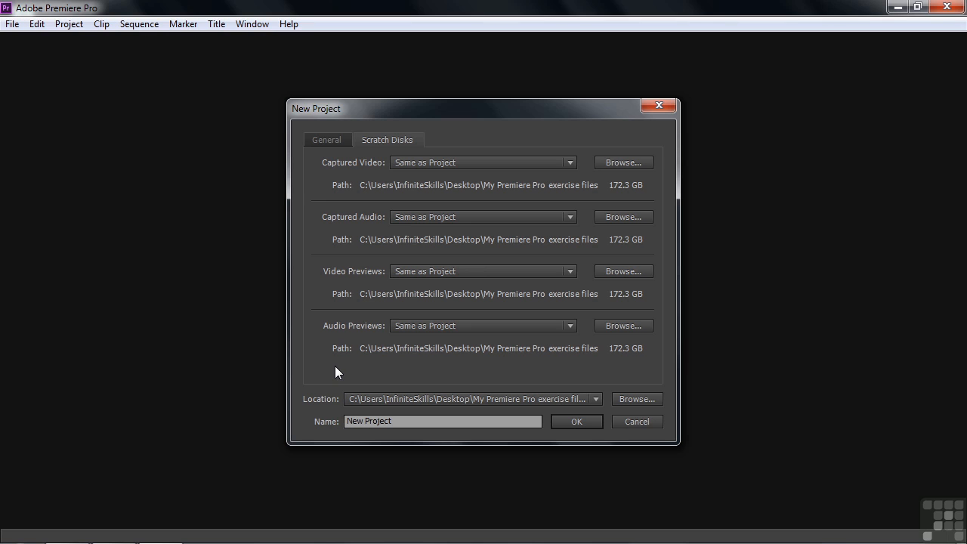
click(577, 421)
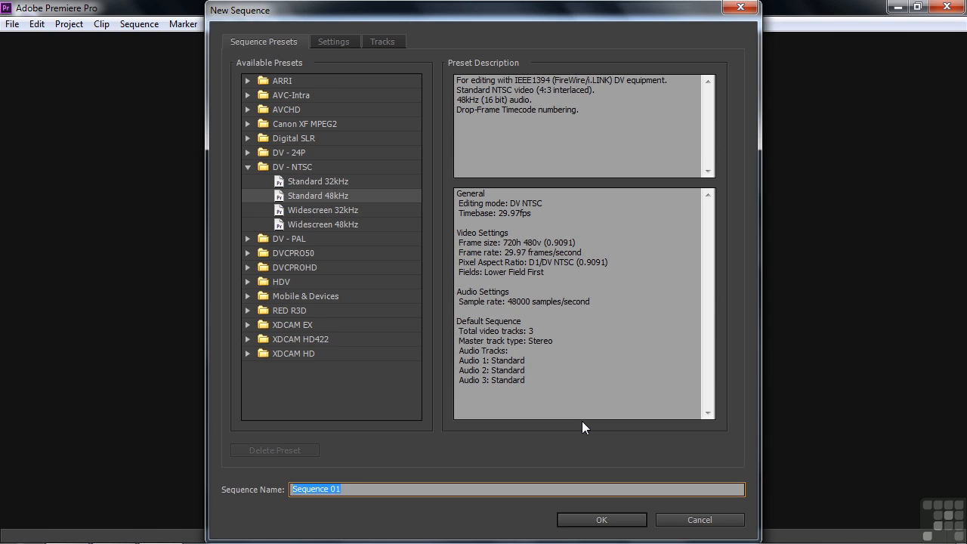
click(713, 523)
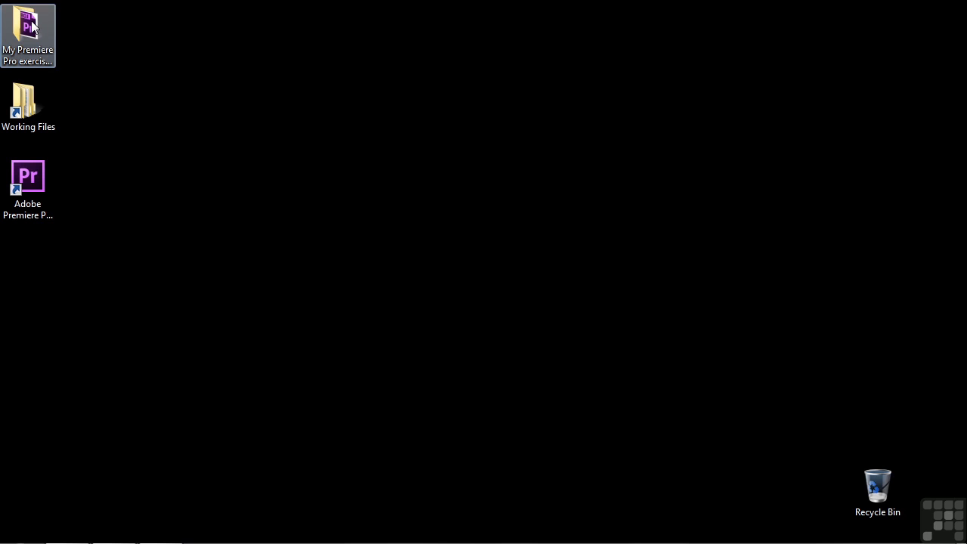
- Inspect the desktop folder My Premiere Pro exercise files, including its Adobe Premiere Pro Preview Files and New Project.PRV subfolders
double_click(31, 25)
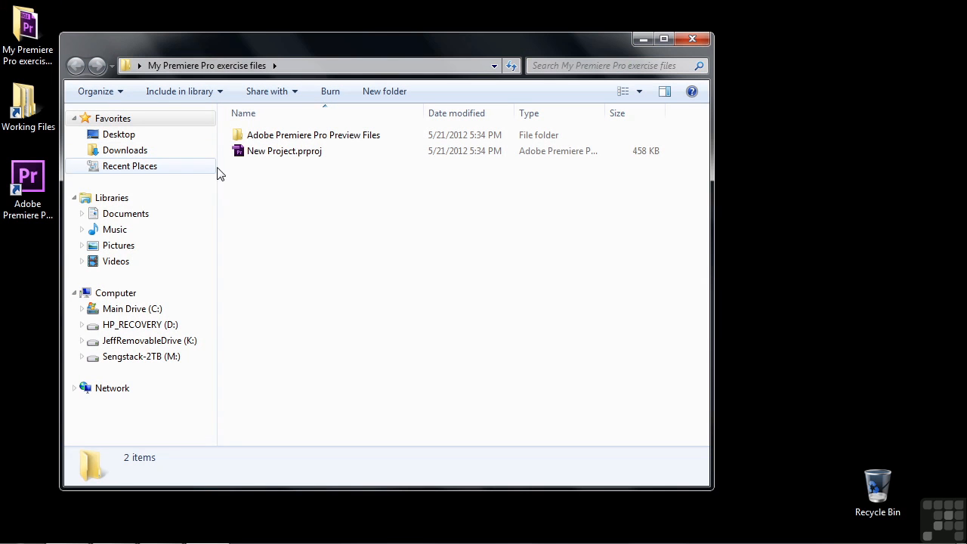
double_click(244, 136)
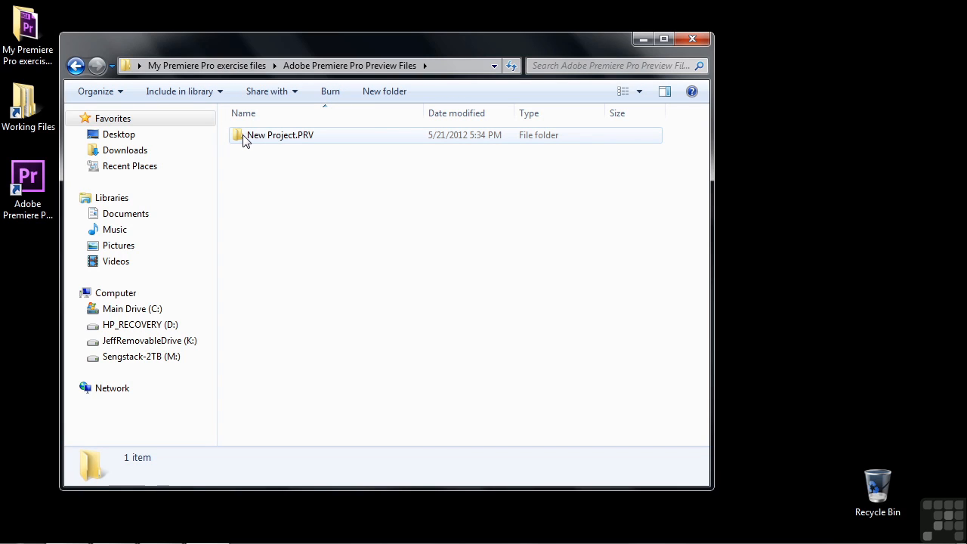
double_click(243, 137)
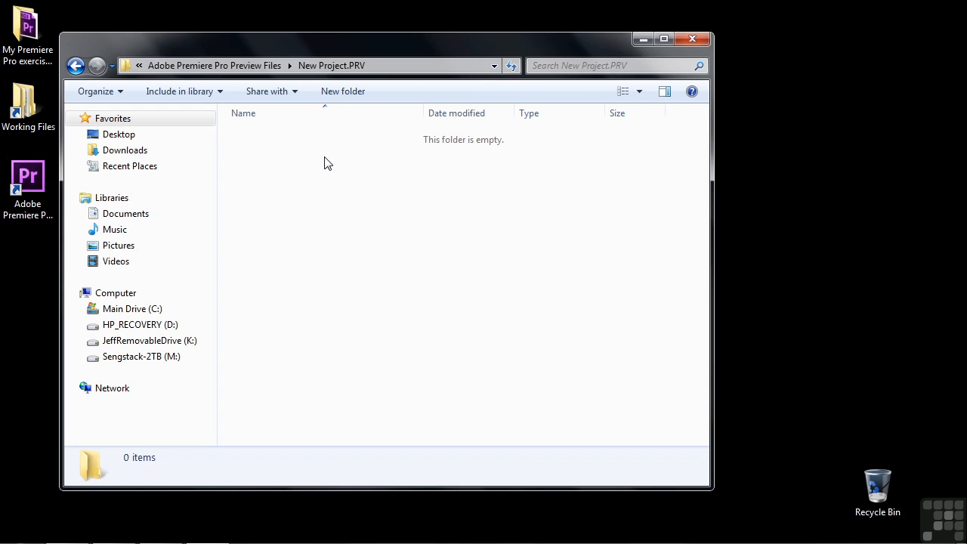
click(76, 66)
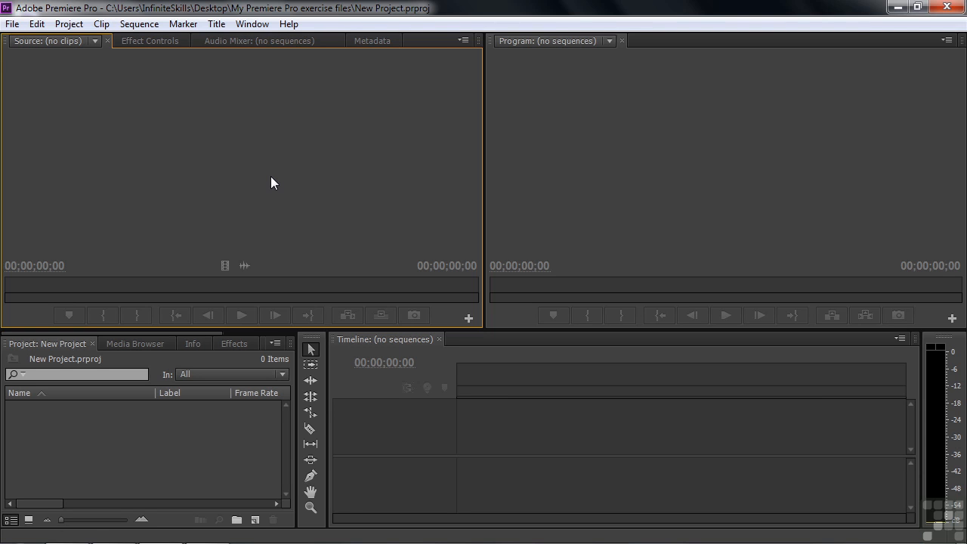
- In Premiere Pro, import scenic-1.mp4, scenic-2.mp4 and scenic-3.mp4 from the Digital Juice stock footage folder
double_click(147, 434)
click(187, 146)
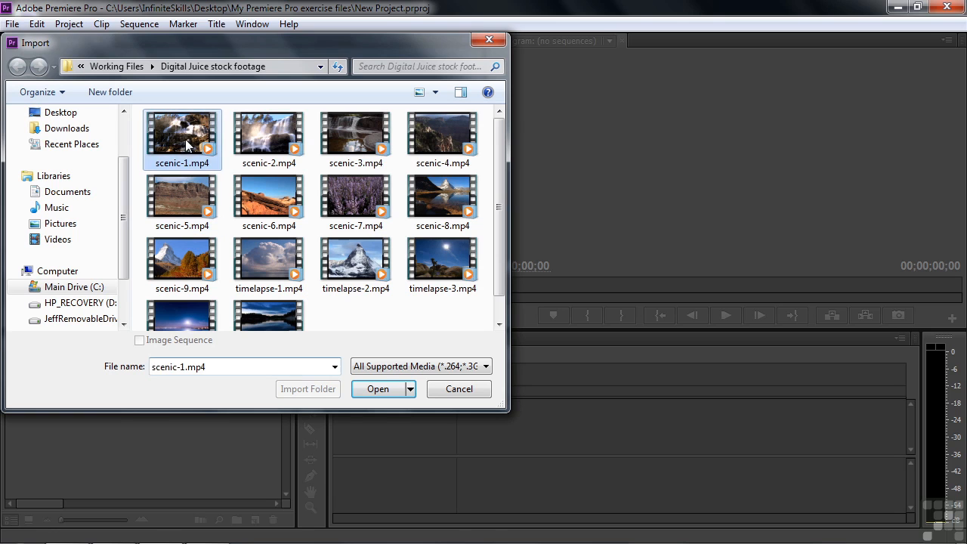
shift+click(355, 136)
click(377, 388)
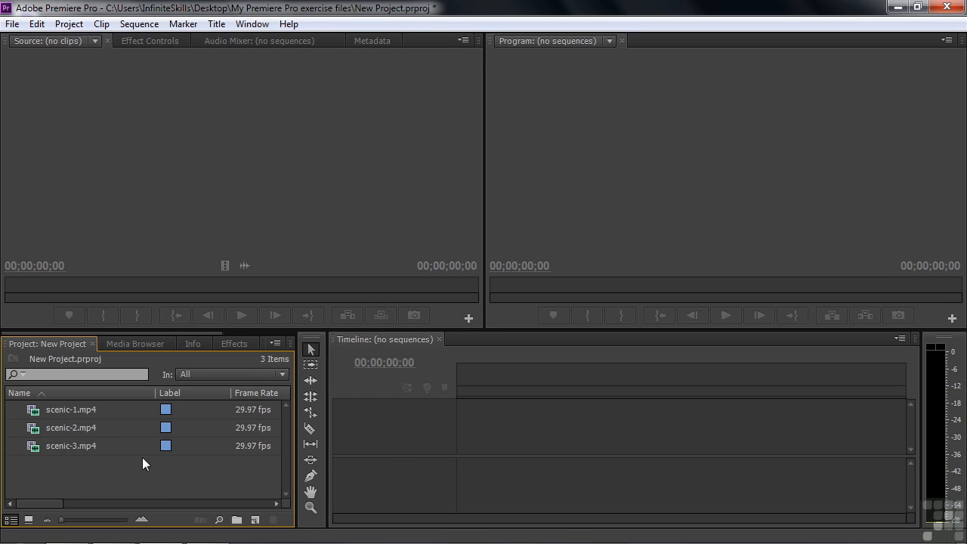
- Create a new sequence based on the scenic-1.mp4 clip and review its sequence settings without changing them
click(36, 409)
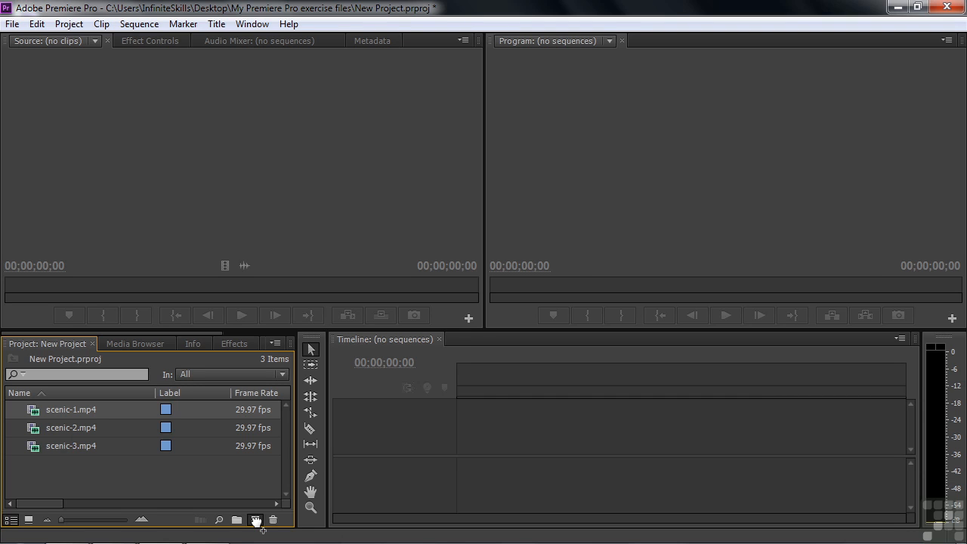
drag(255, 520, 255, 520)
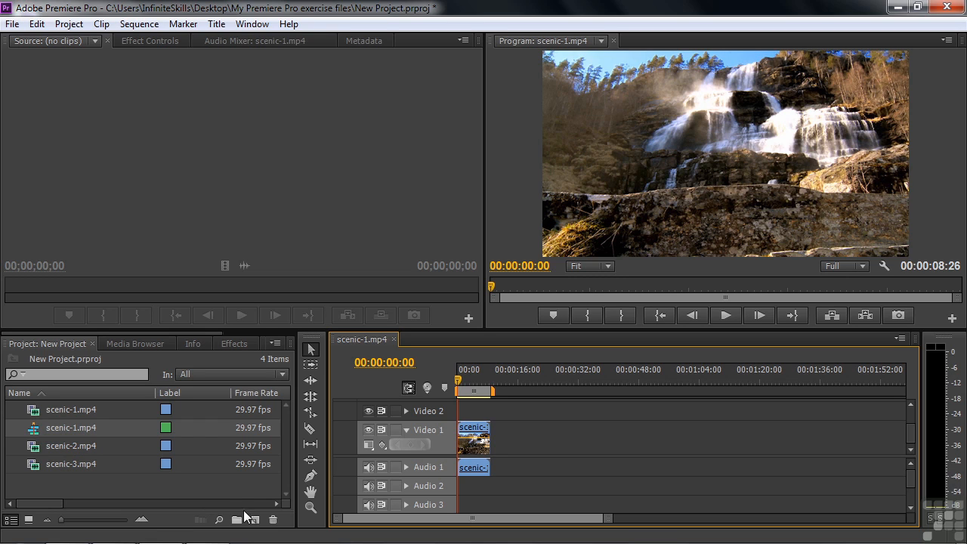
right_click(44, 429)
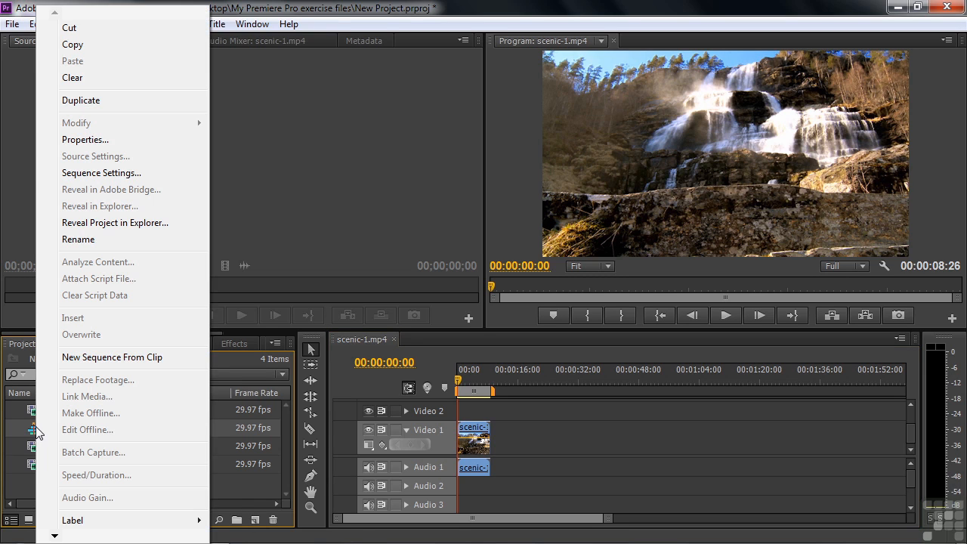
click(92, 172)
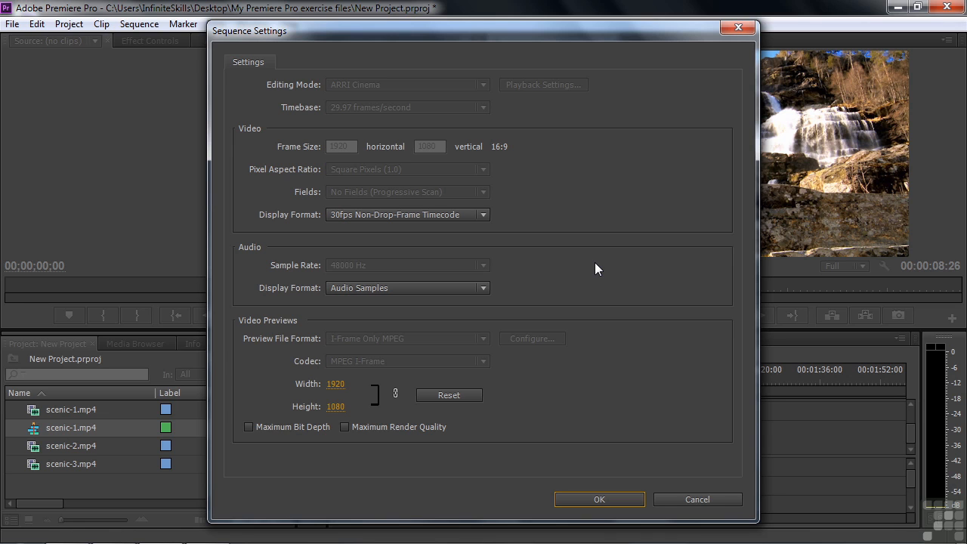
click(690, 500)
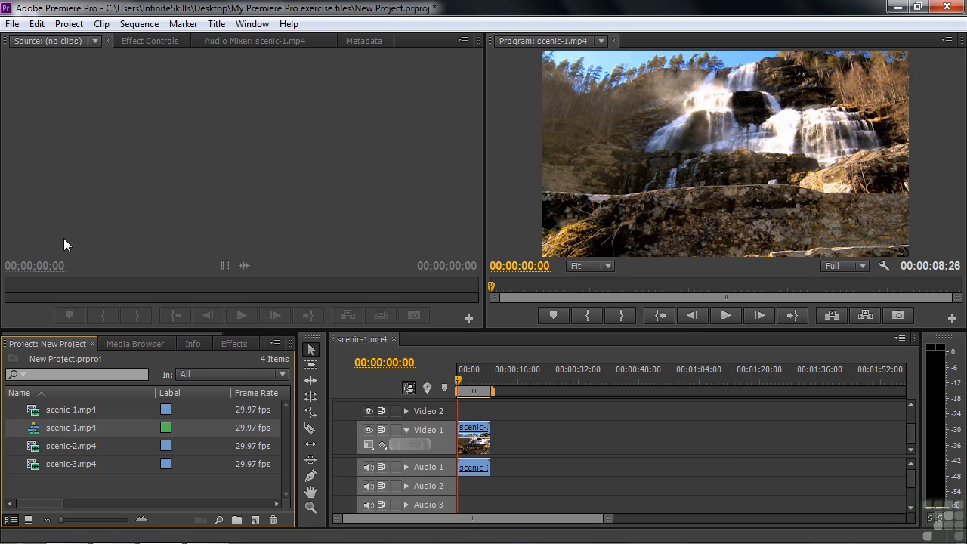
- Open 0303-preferences.prproj from the projects folder in Working Files, saving the changes to New Project, and show the opened project's contents
click(12, 24)
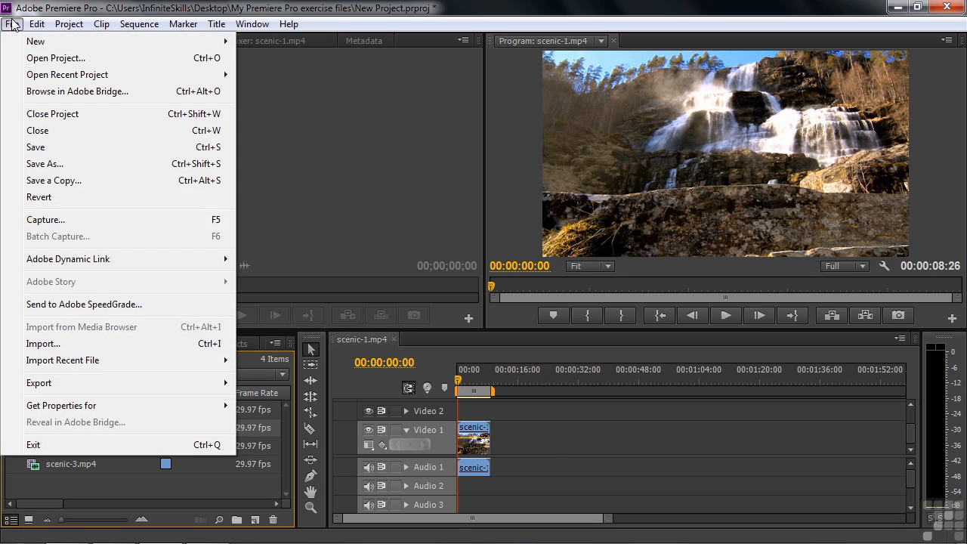
click(31, 61)
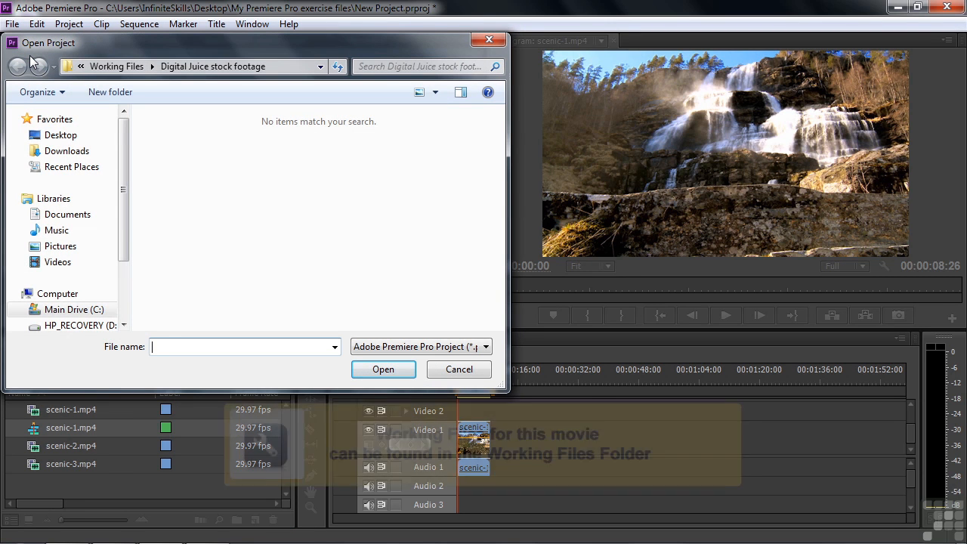
click(74, 135)
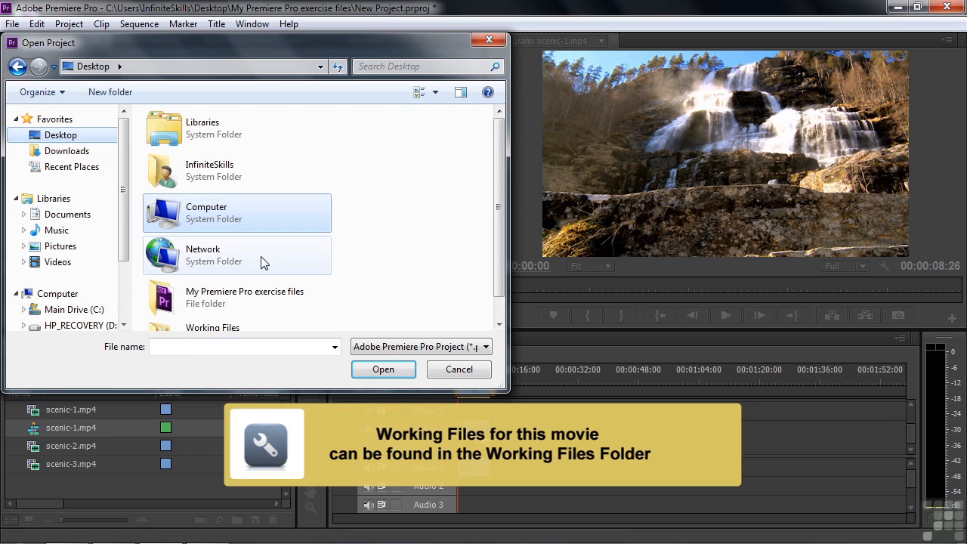
drag(496, 237, 499, 253)
double_click(167, 318)
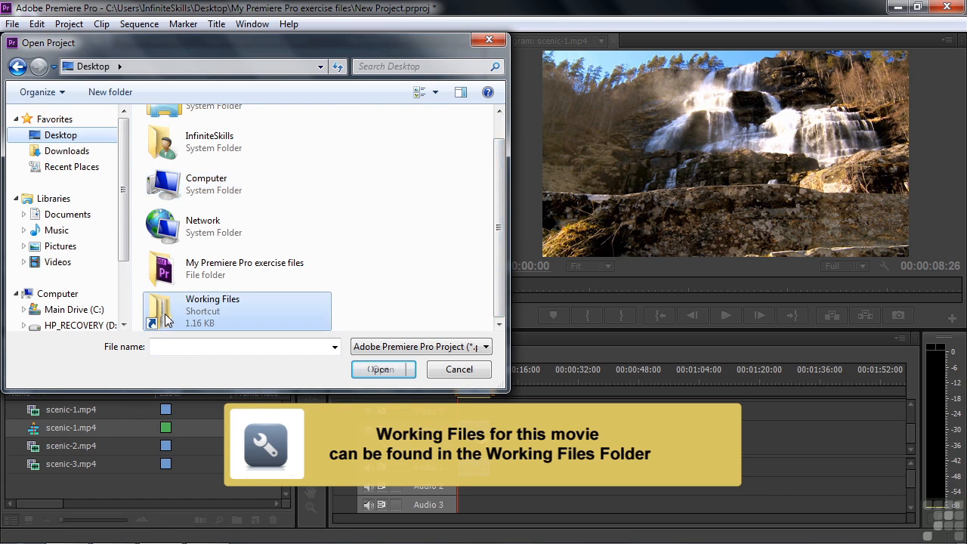
double_click(160, 234)
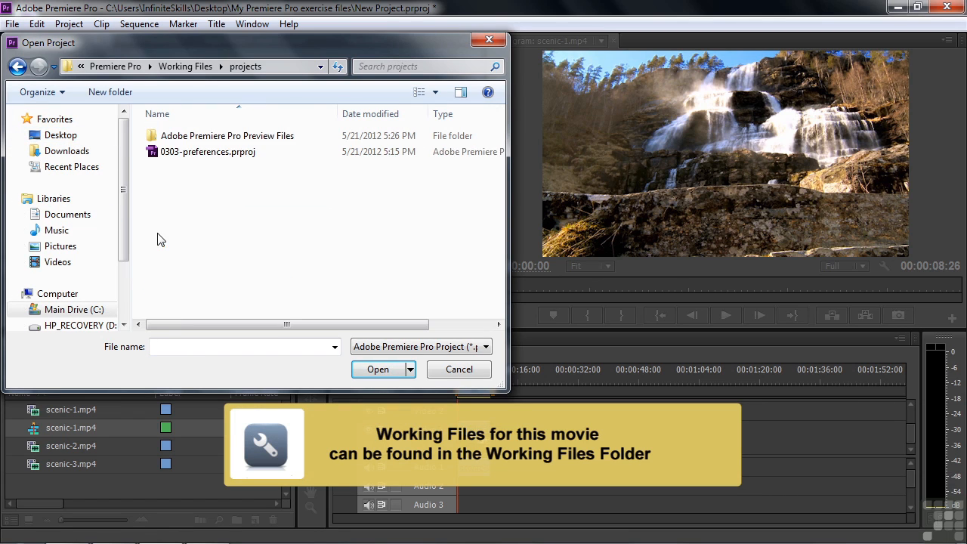
click(160, 154)
click(374, 369)
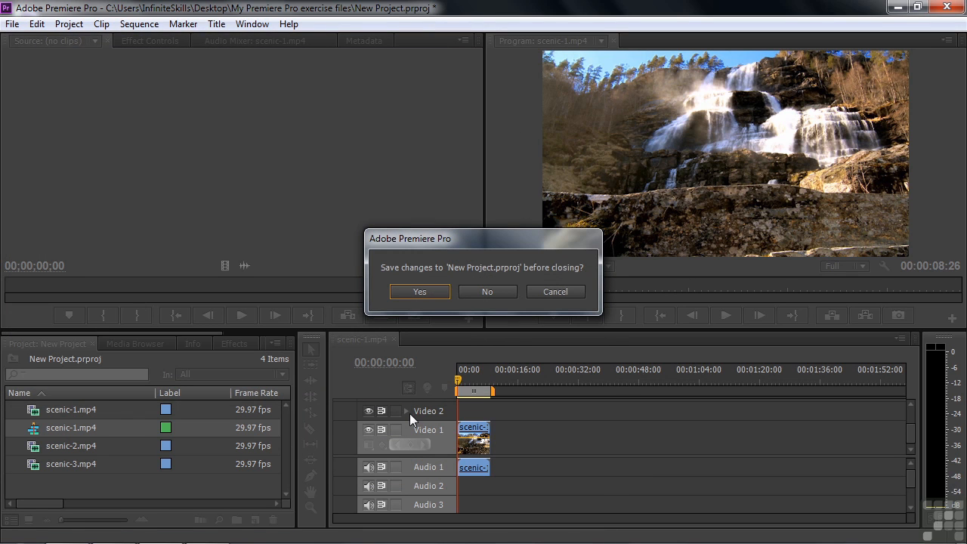
click(420, 294)
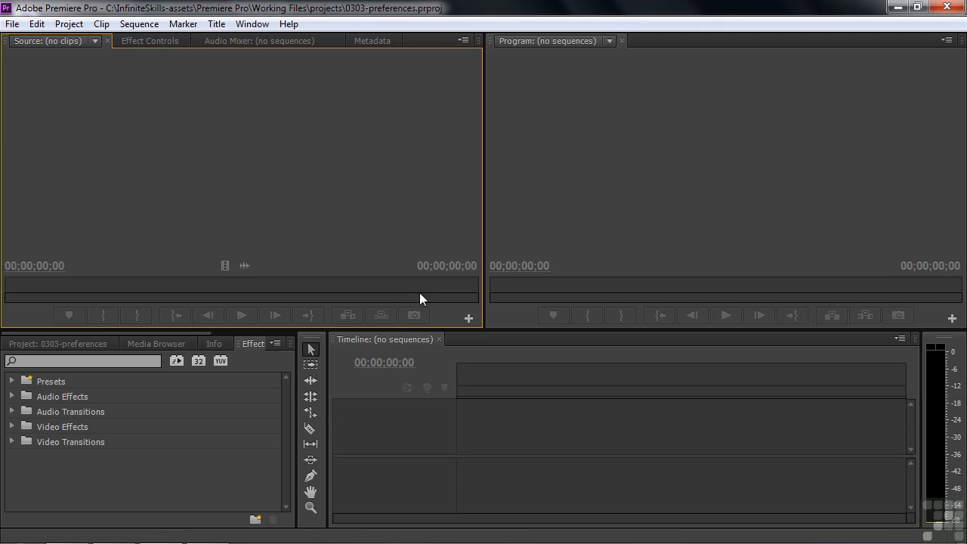
click(43, 343)
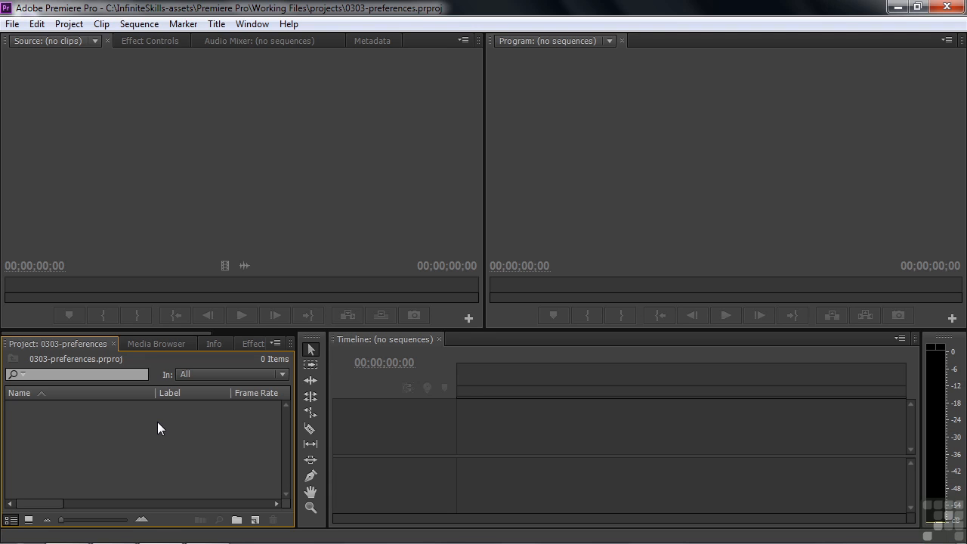
- Start another new project from within the open project
click(13, 23)
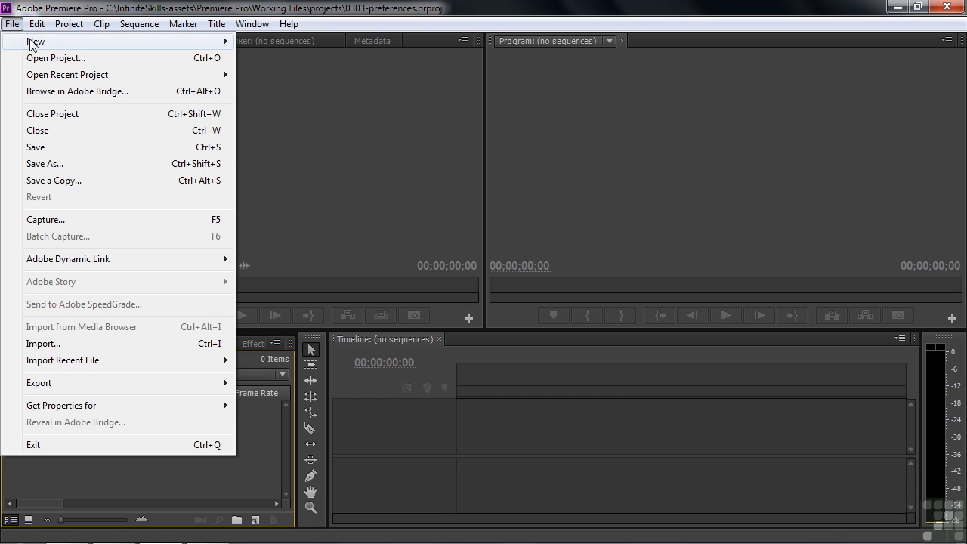
mouse_move(111, 48)
click(309, 40)
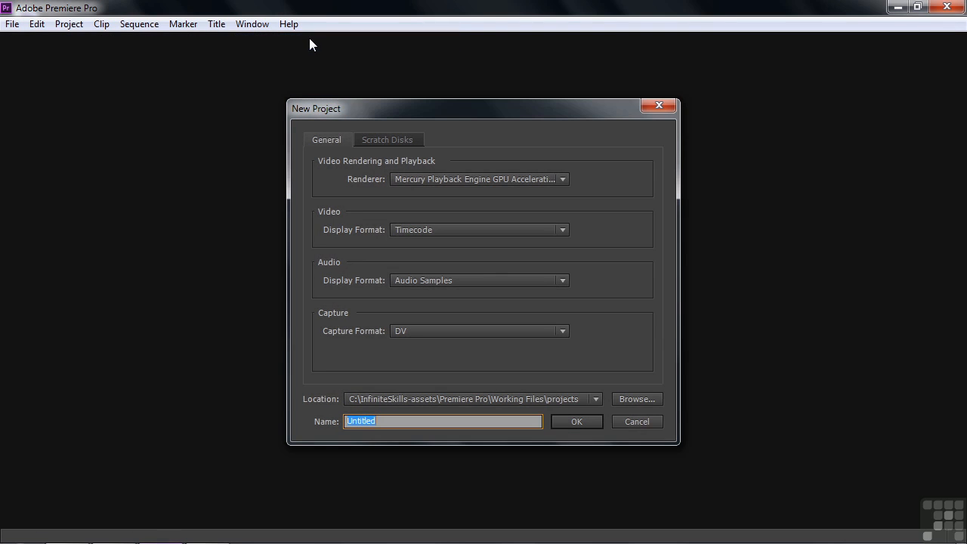